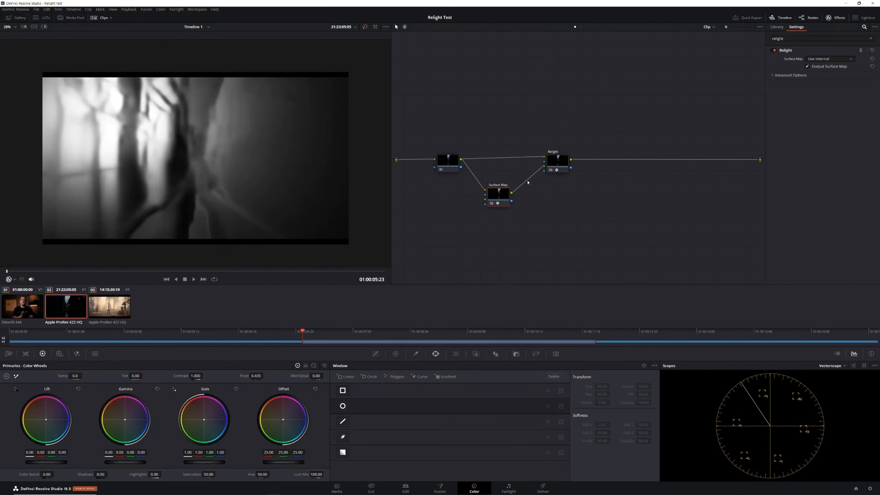
Select the Relight node and move its point-source light around the canal scene, ending near the middle of the frame.
click(548, 163)
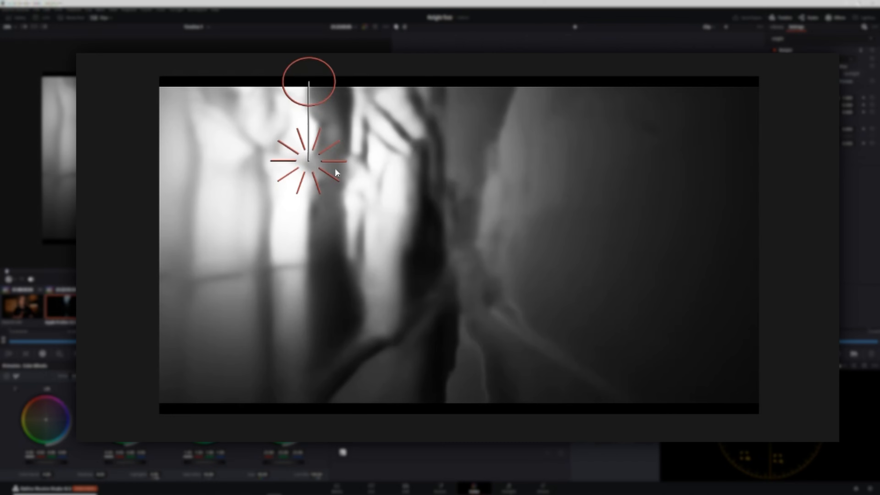
drag(317, 166, 474, 344)
drag(213, 214, 205, 163)
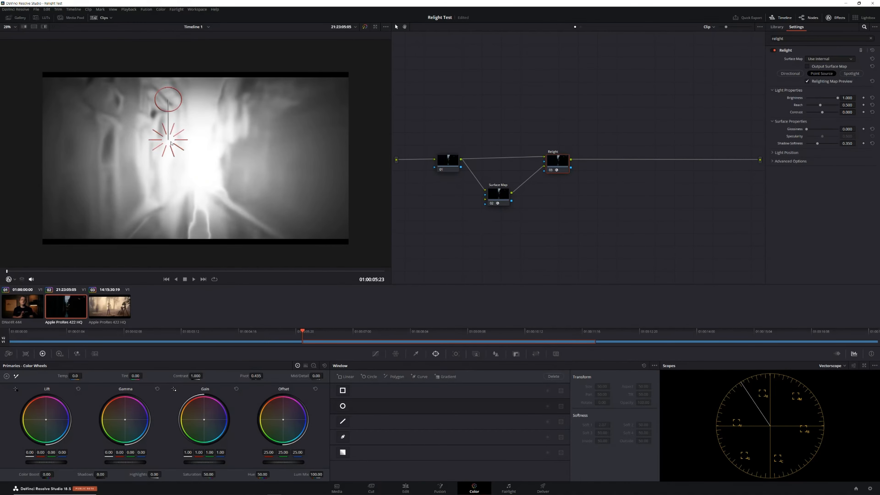
drag(162, 140, 192, 156)
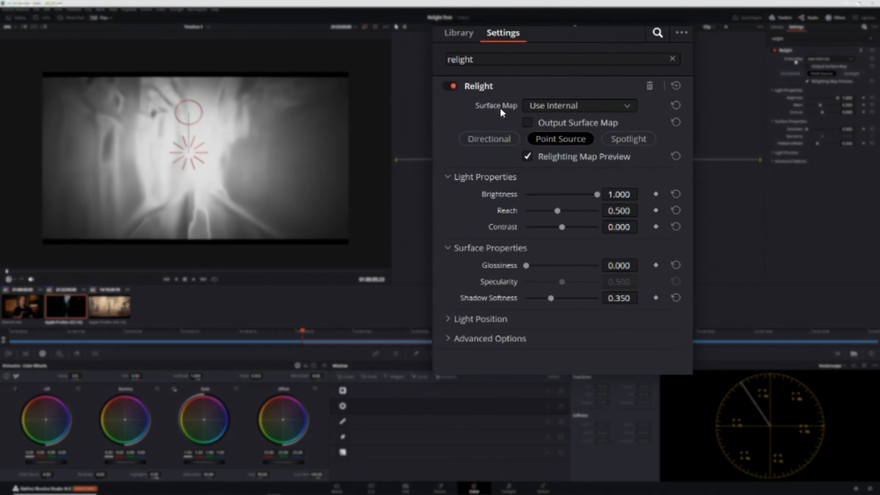
Set the Relight effect's surface map to Use Input 2 and move the point light to just below the frame's centre.
click(523, 130)
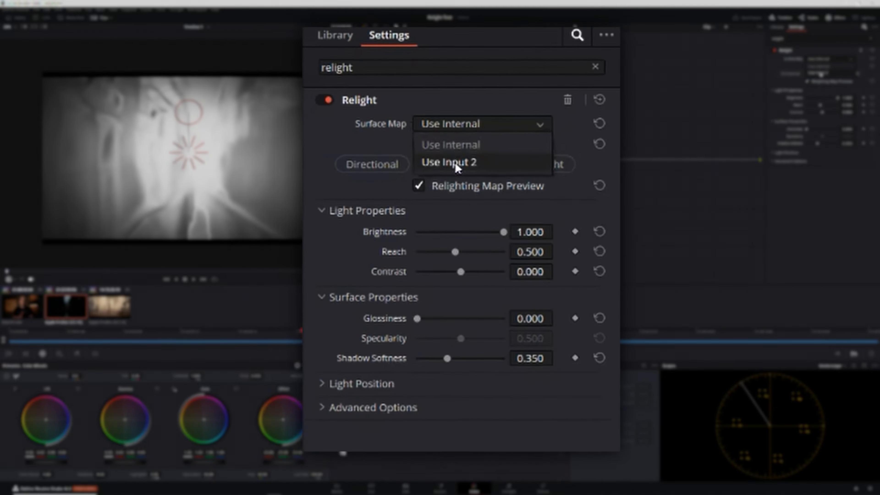
click(433, 167)
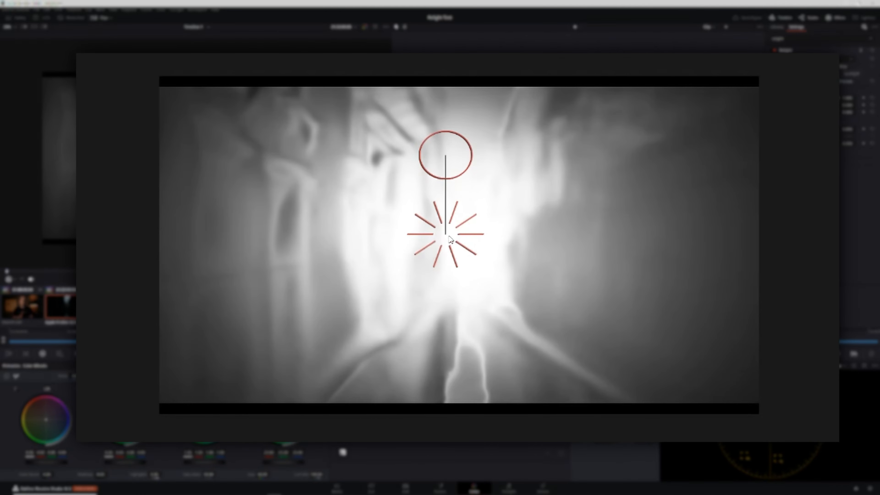
drag(449, 239, 429, 268)
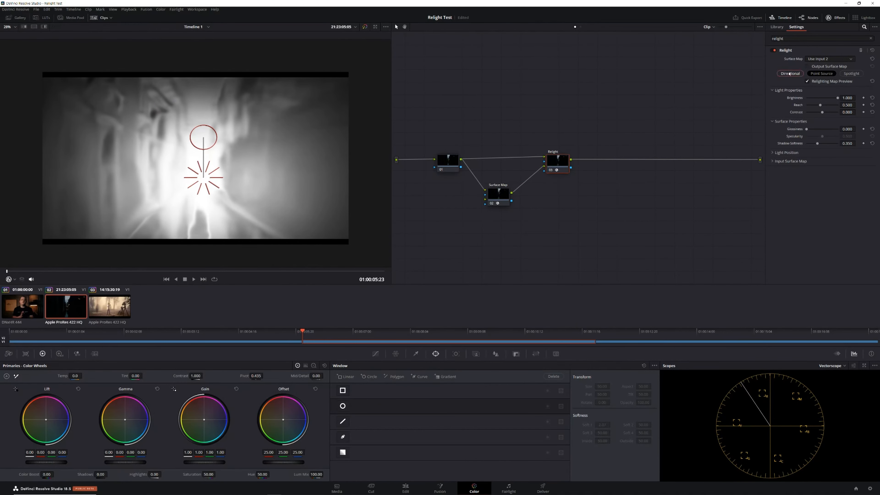
Try a Directional light on the scene, aiming it from several angles around its direction circle.
click(789, 73)
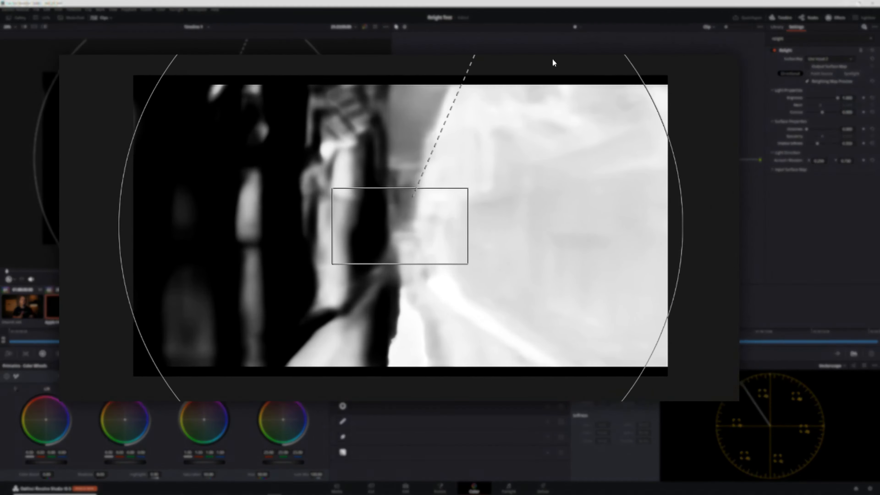
scroll(591, 128, down, 8)
scroll(591, 126, up, 2)
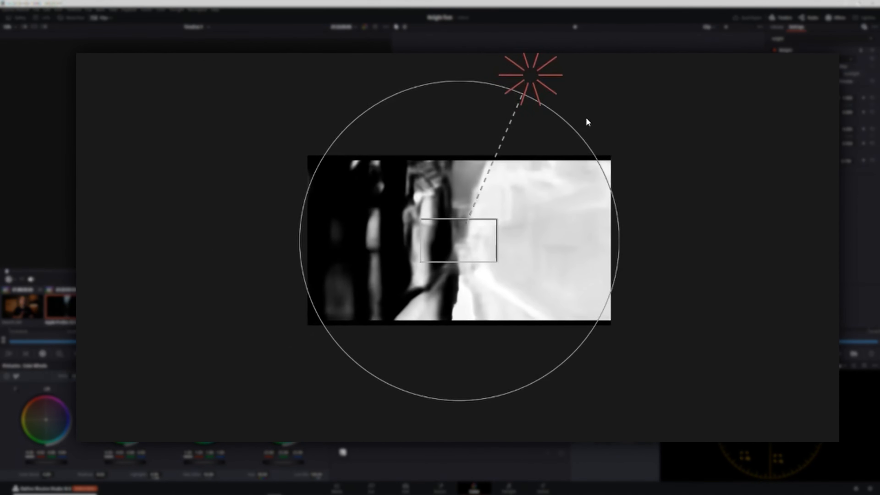
scroll(586, 120, up, 2)
drag(532, 61, 719, 220)
drag(864, 221, 774, 175)
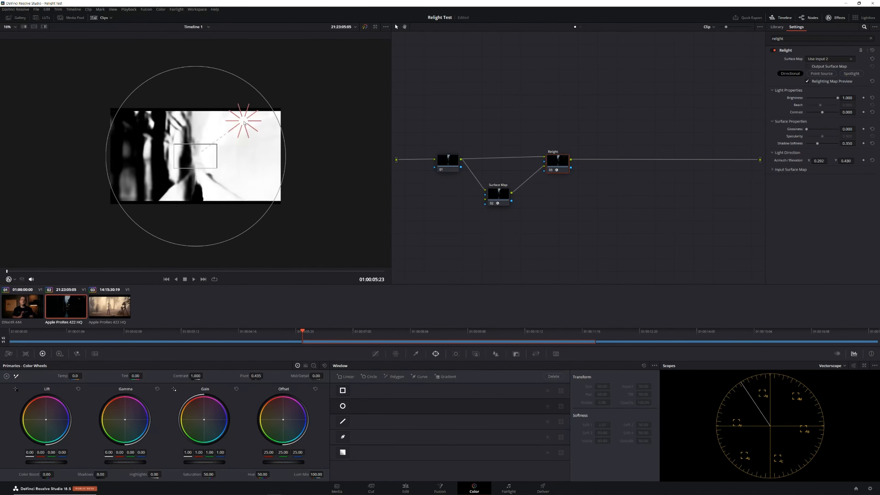
drag(244, 123, 279, 130)
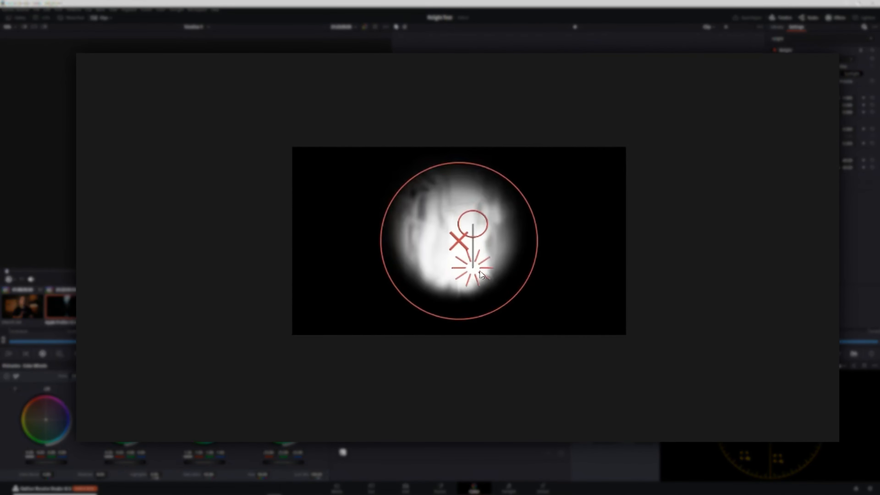
Try a Spotlight, aiming its target at the buildings left of the canal and placing its source near the image's upper edge.
drag(482, 275, 598, 236)
drag(464, 244, 406, 220)
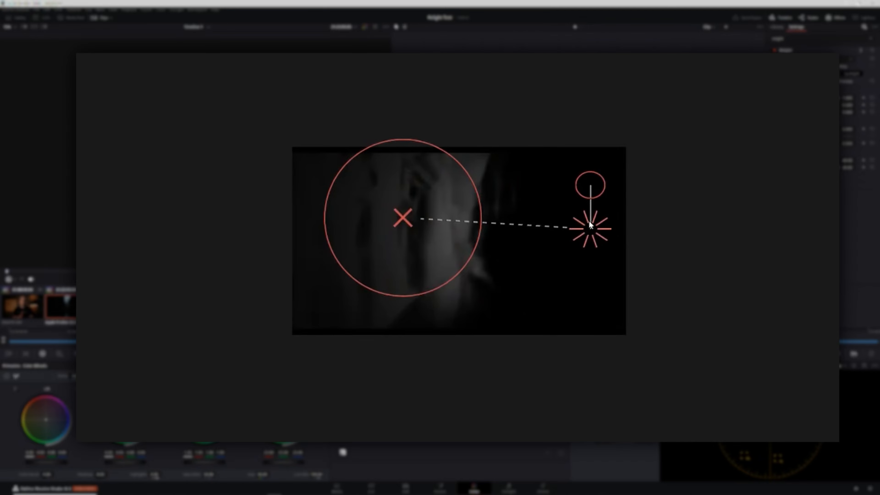
drag(588, 227, 206, 115)
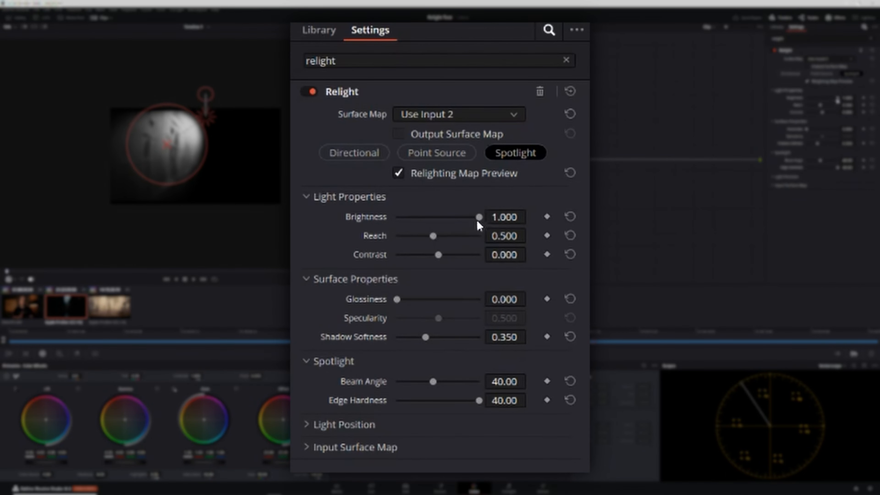
Adjust the spotlight to Reach 0.662, Contrast -1.000, Glossiness 0.559, Specularity 0.000, Shadow Softness 0.340 and Beam Angle 62.73.
drag(479, 217, 505, 229)
drag(433, 236, 377, 257)
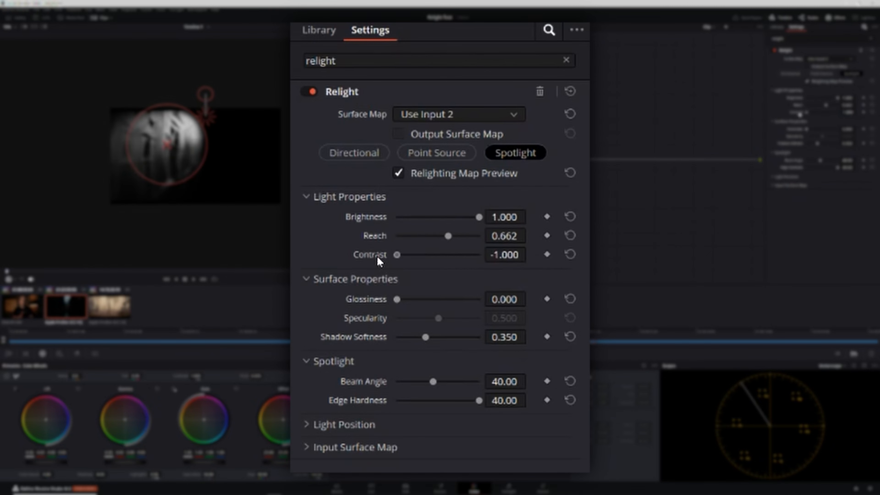
drag(397, 299, 583, 327)
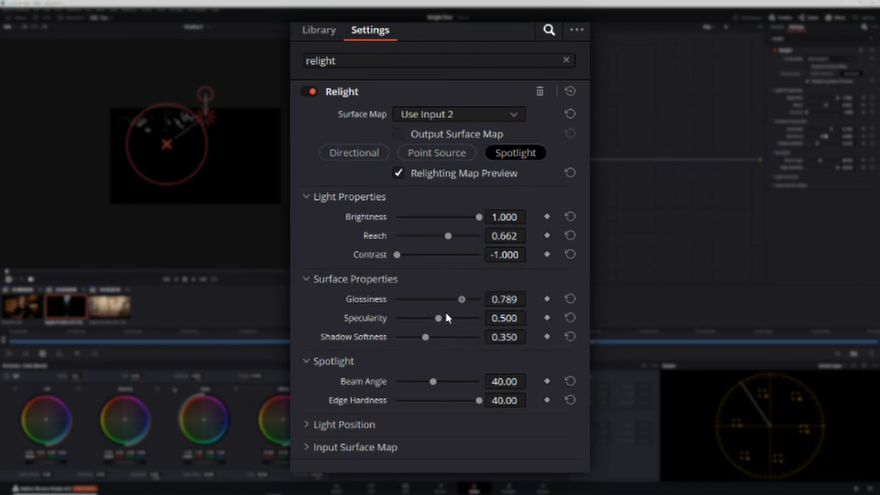
drag(438, 318, 375, 317)
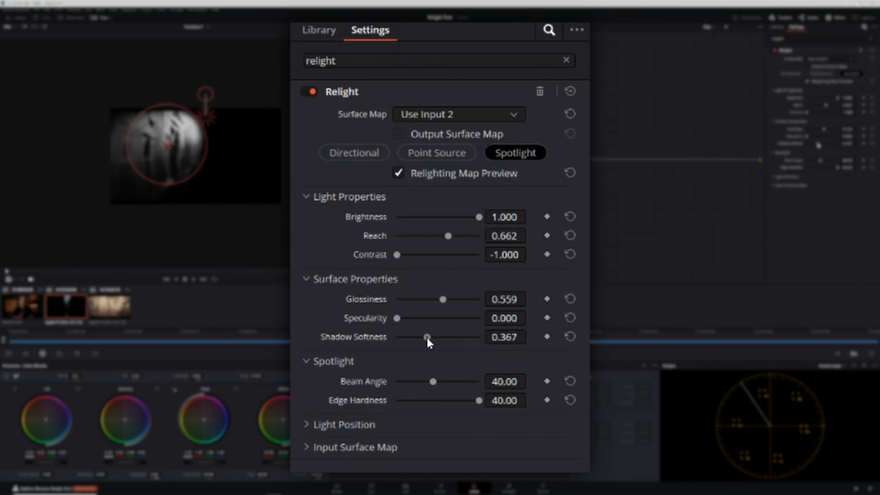
mouse_move(412, 337)
mouse_down()
mouse_move(545, 357)
mouse_move(424, 347)
mouse_up()
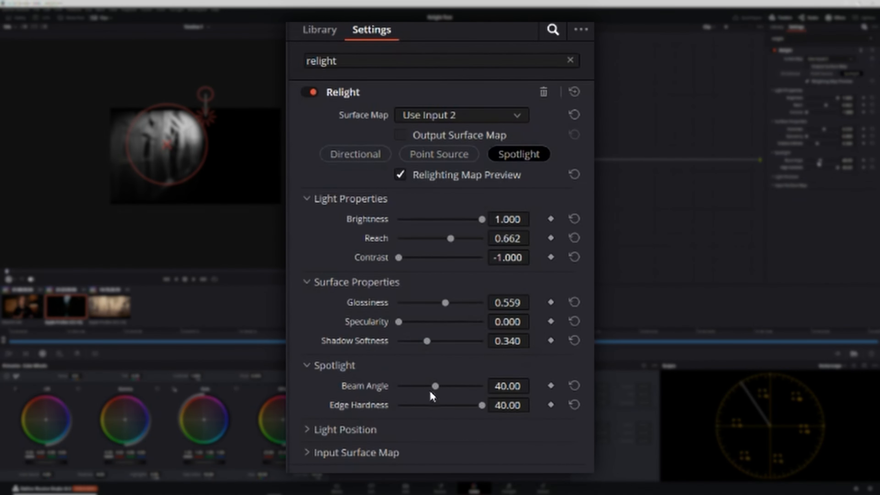
mouse_move(820, 161)
mouse_down()
mouse_move(845, 162)
mouse_move(810, 162)
mouse_move(825, 163)
mouse_up()
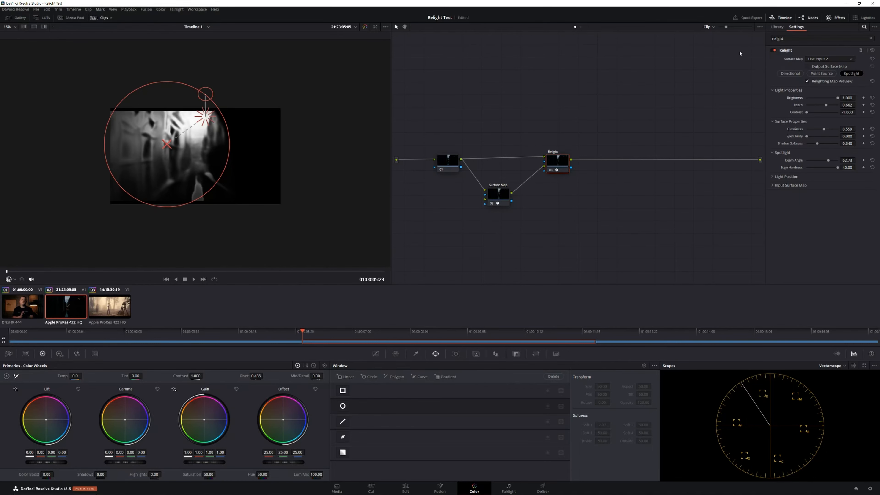
Switch the Relight light type to Point Source and turn off the Relighting Map Preview.
click(826, 74)
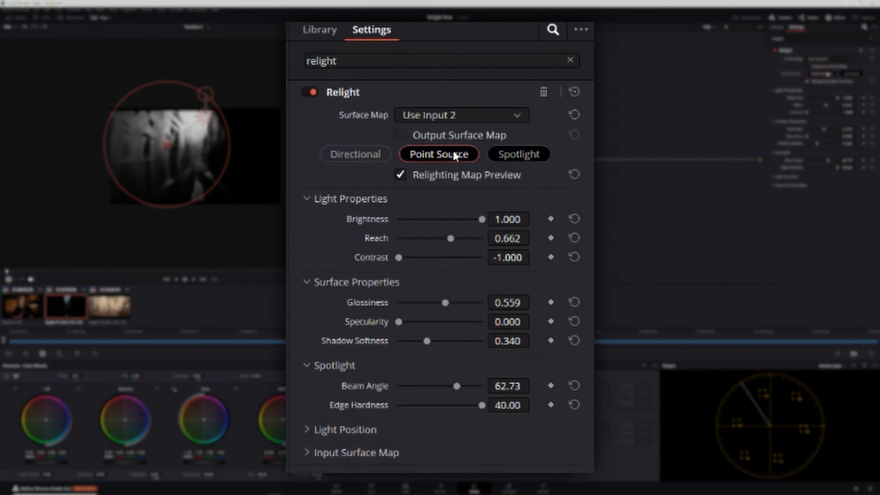
click(453, 150)
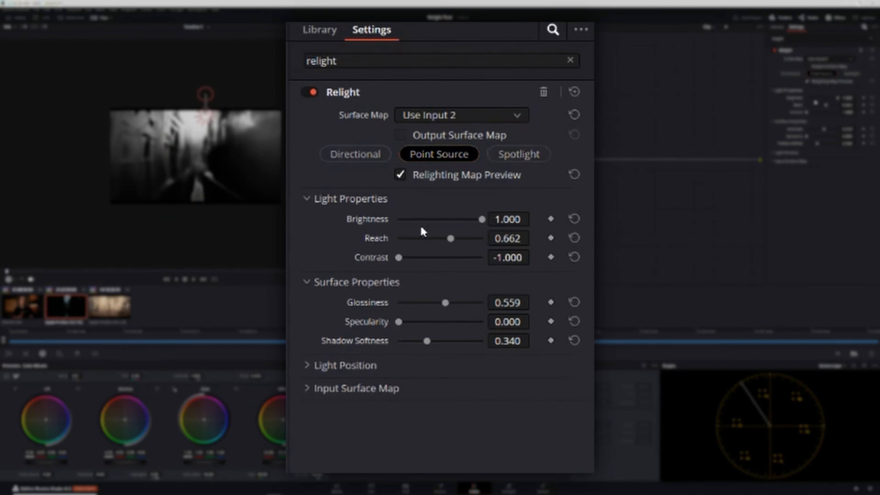
click(400, 174)
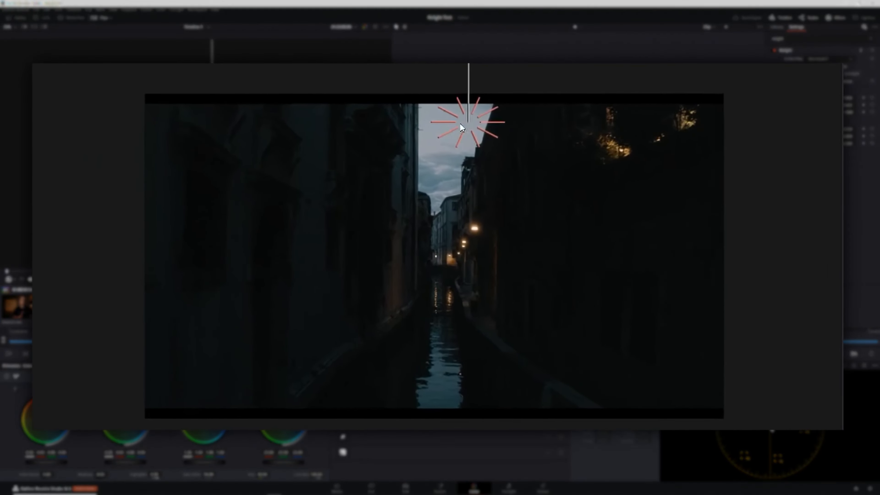
Place the point light in the strip of sky between the buildings, at the upper edge of the image.
drag(352, 112, 373, 87)
drag(491, 94, 494, 81)
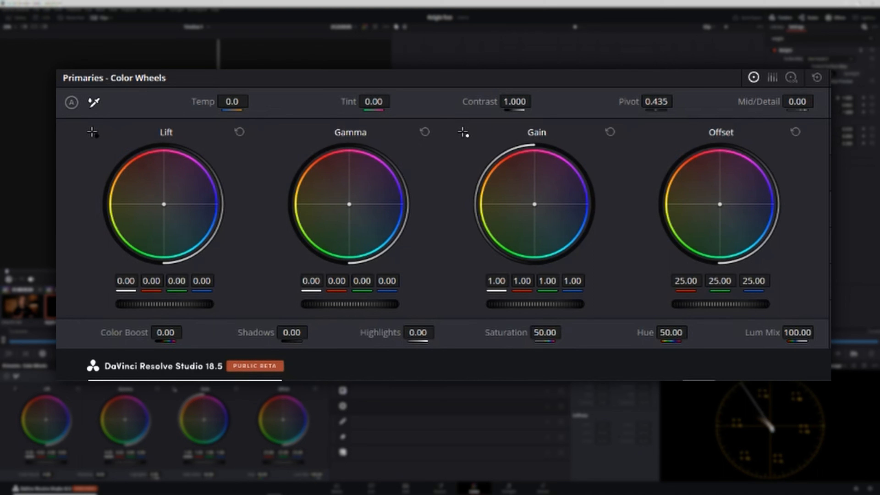
Brighten and warm the Relight node's grade with Gamma 0.06, Gain 1.38 and Temp 1460.0.
drag(349, 304, 374, 304)
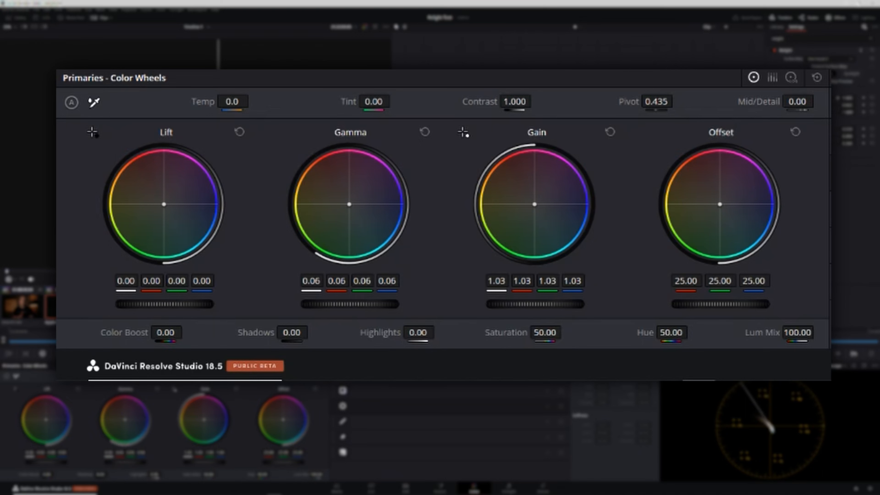
drag(535, 304, 576, 308)
mouse_move(232, 102)
mouse_down()
mouse_move(258, 101)
mouse_move(247, 101)
mouse_up()
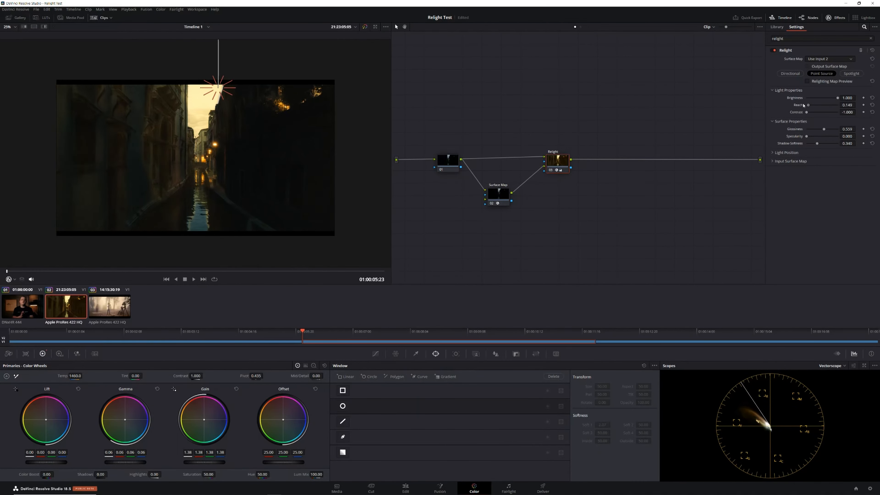
Set the light's Contrast to 0.000, and keyframe Brightness at 0.000 and Reach at 0.100 at the clip's start.
drag(807, 112, 834, 116)
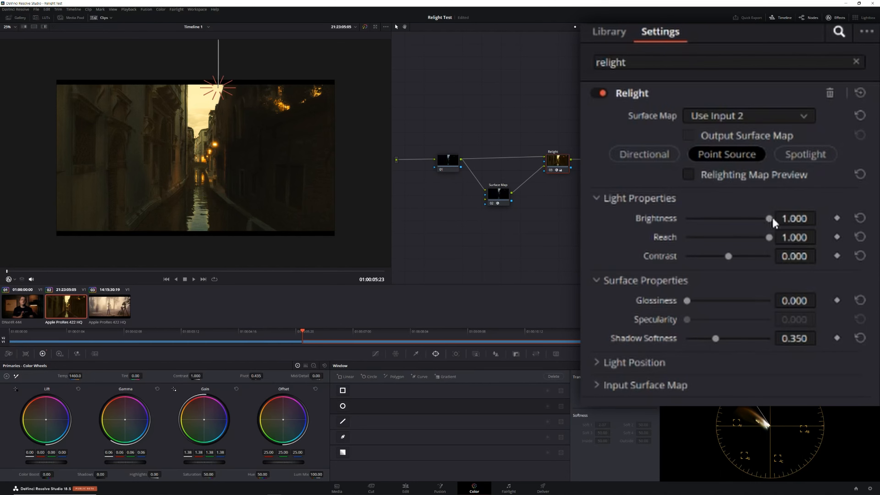
drag(768, 219, 637, 219)
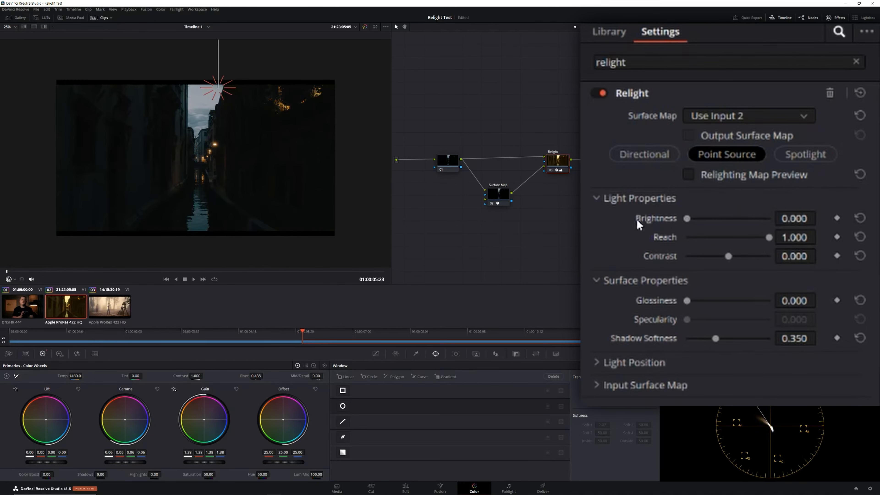
drag(768, 237, 680, 237)
Keyframe the light's Brightness at 1.000 and its Reach at the maximum at 01:00:10:15.
click(308, 271)
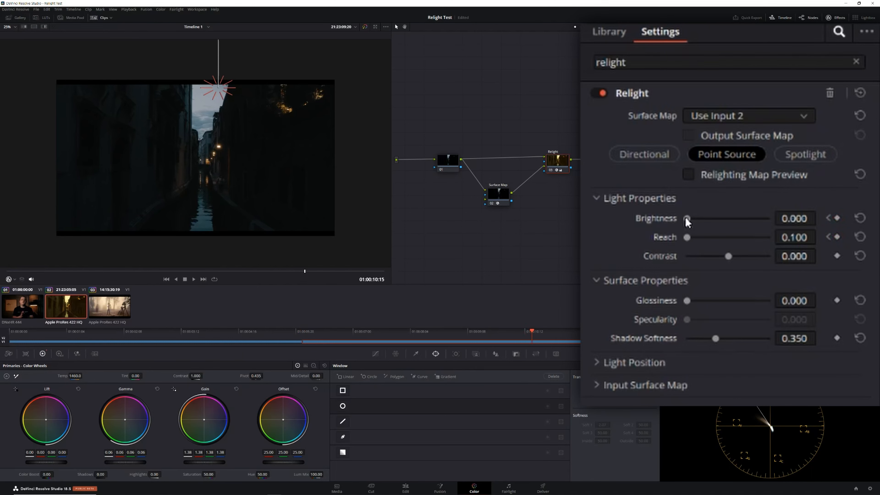
drag(687, 219, 830, 221)
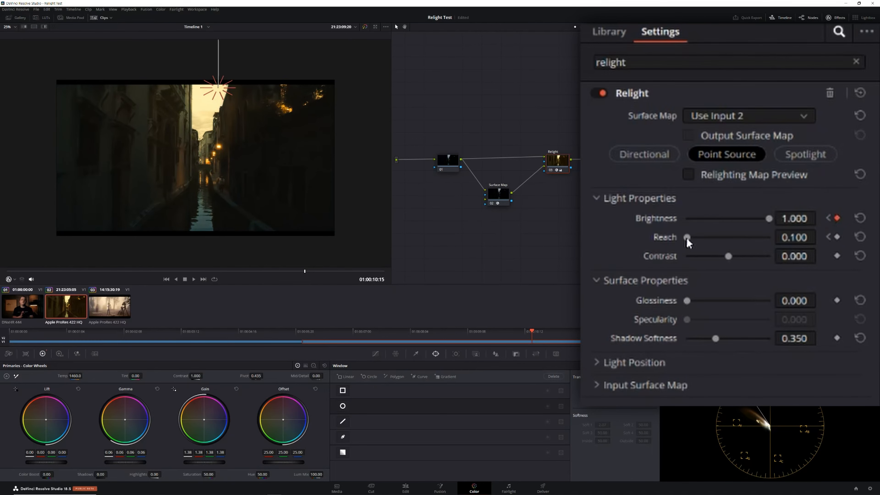
drag(687, 237, 770, 237)
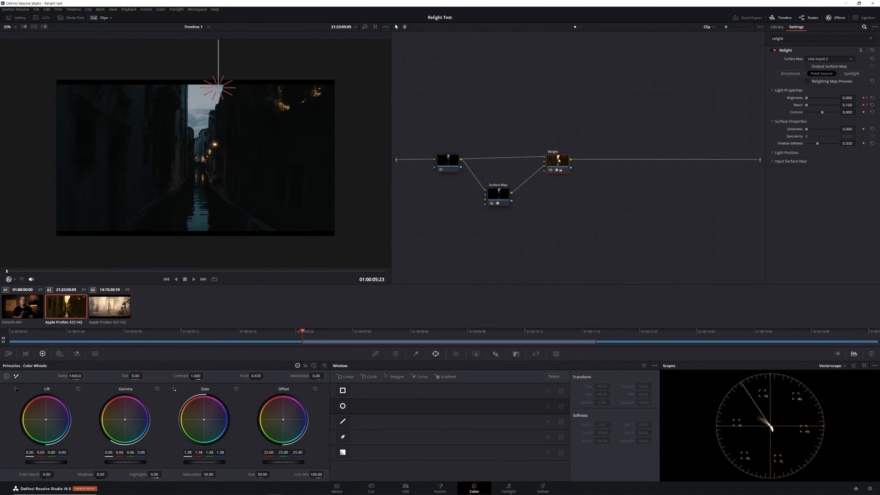
Add a serial node after the Relight node and search the effects library for "rays".
key(alt+s)
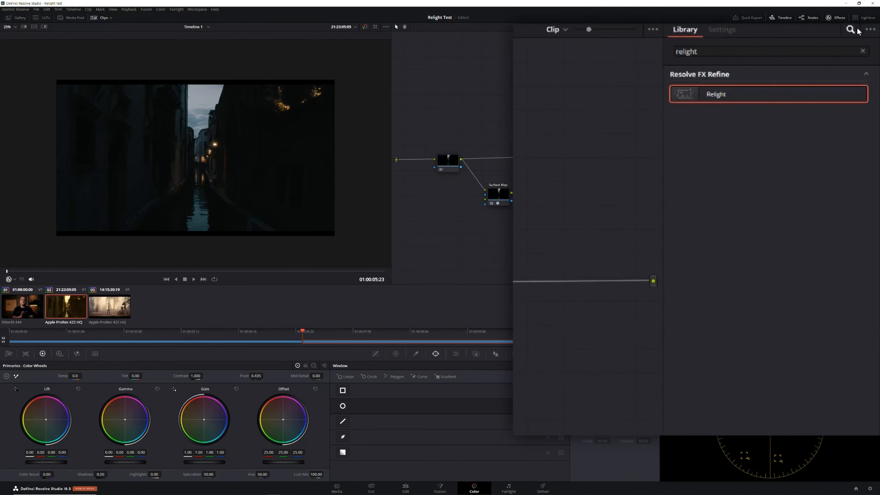
click(861, 53)
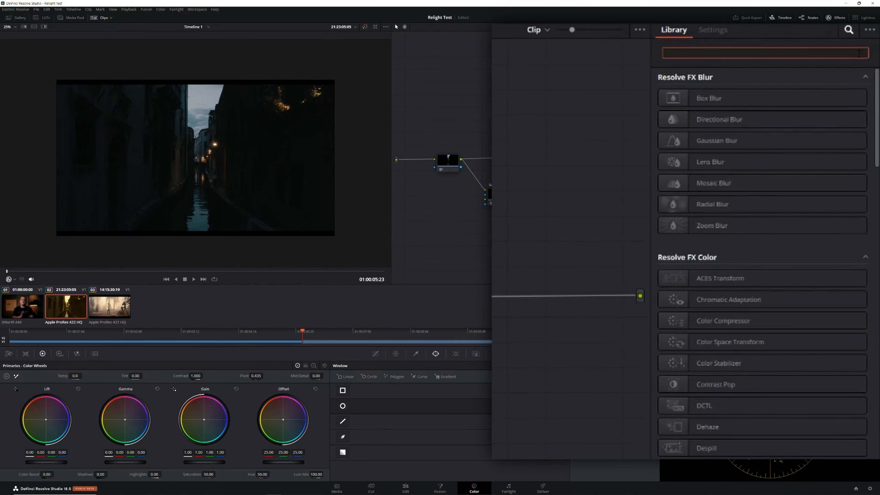
text(rays)
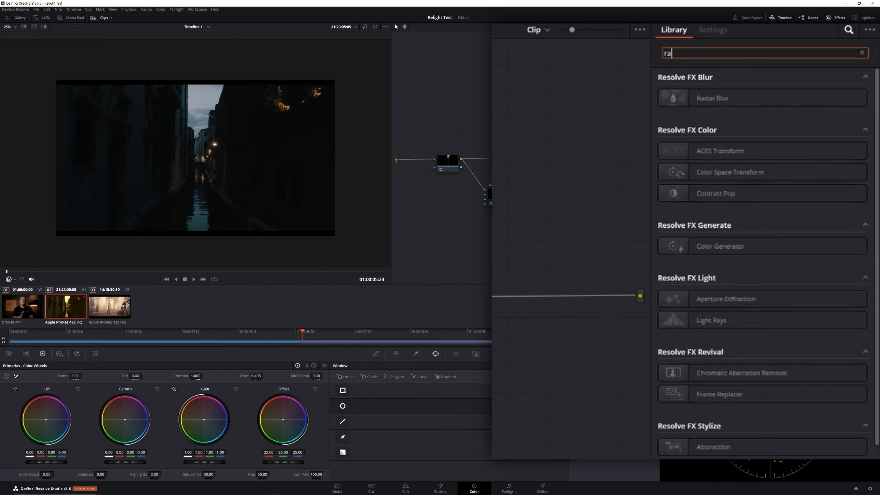